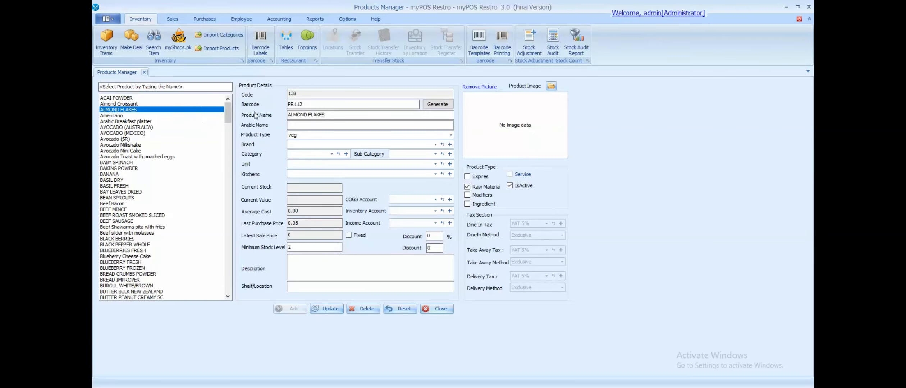
Review the product records in the list from ACAI POWDER through AVOCADO (AUSTRALIA)
left_click(173, 103)
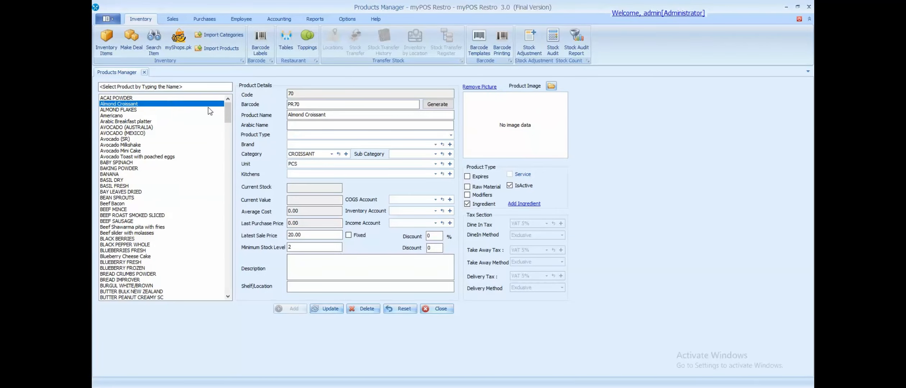
left_click(158, 98)
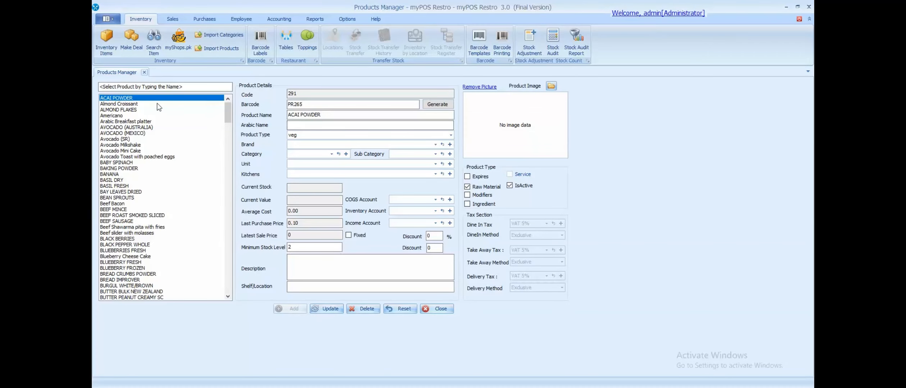
key("Down")
key("Down")
key("Down")
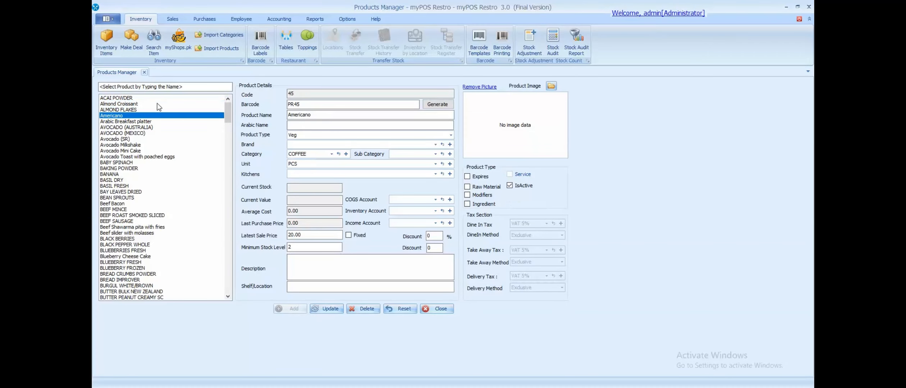
key("Down")
key("Down")
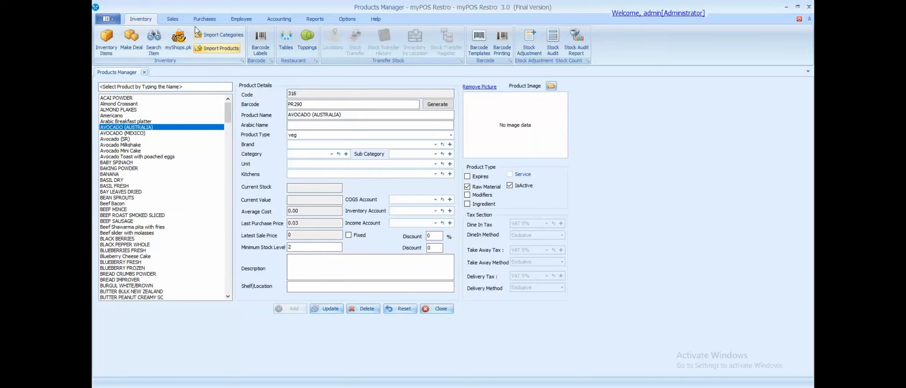
Start a new purchase bill and search its product names for "po"
left_click(204, 19)
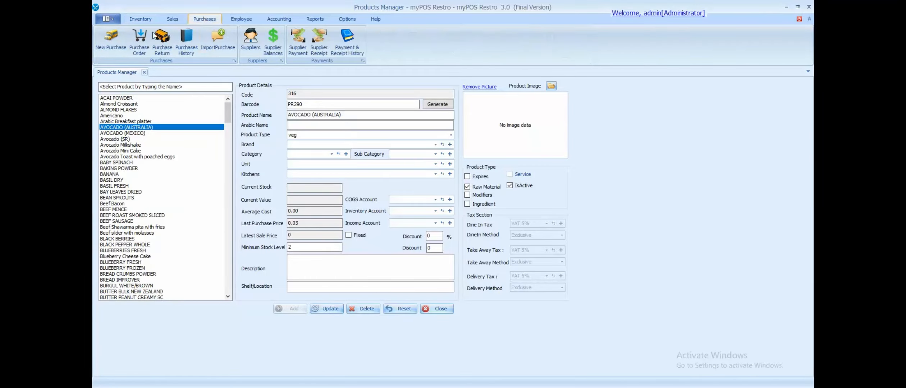
left_click(111, 38)
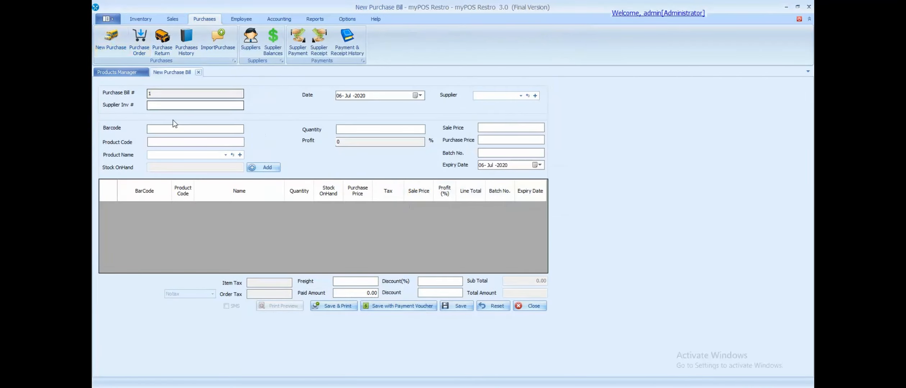
left_click(226, 155)
type("pow")
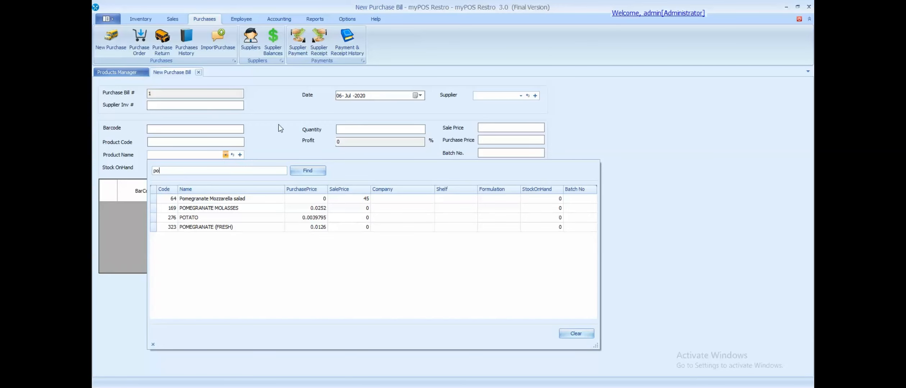
Look up AVOCADO (AUSTRALIA) in the products manager and load it into the purchase bill with product code 316
left_click(129, 72)
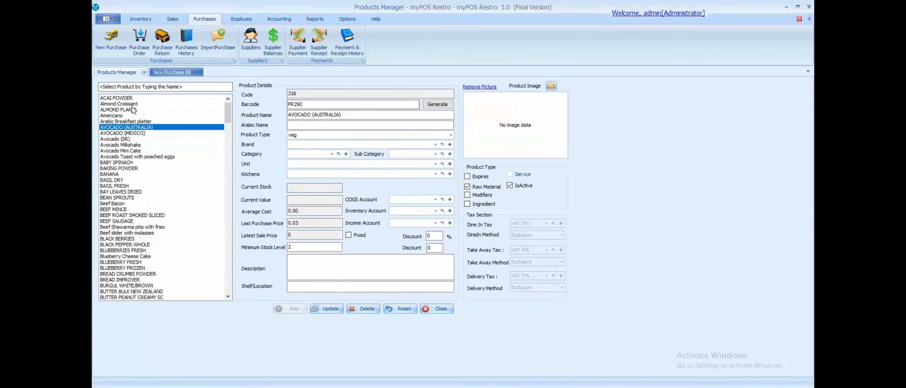
left_click(168, 72)
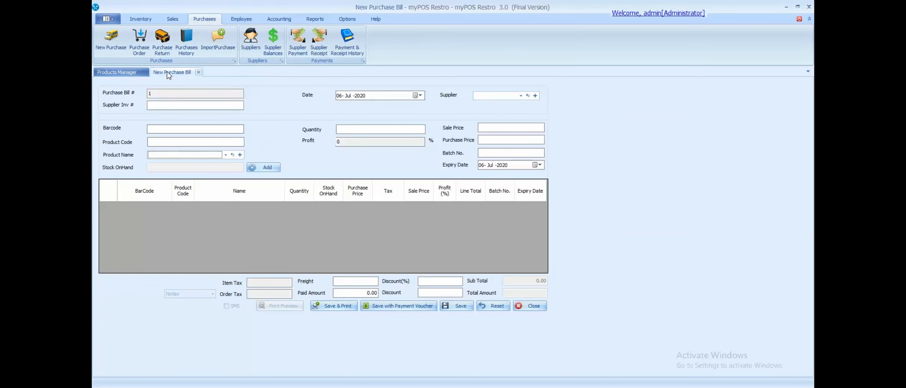
key("shift+Tab")
type("316")
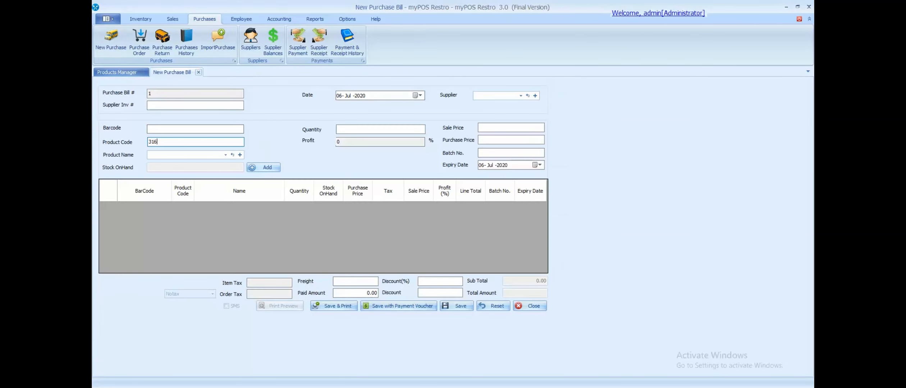
key("Tab")
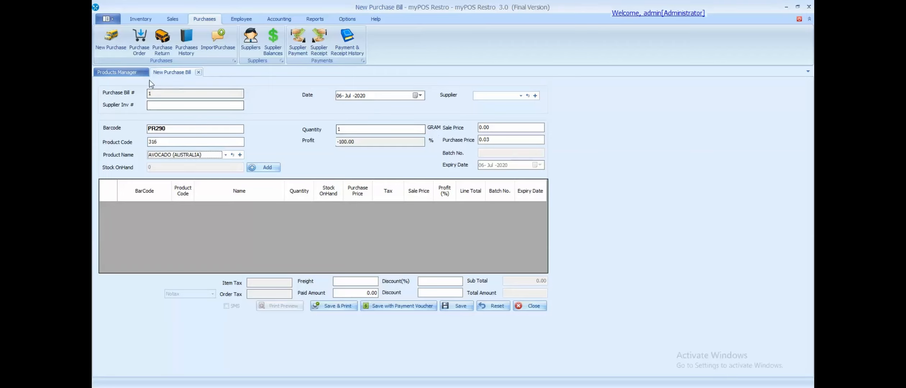
Set the avocado's quantity to 1000 grams and add it to the purchase bill
left_click(346, 128)
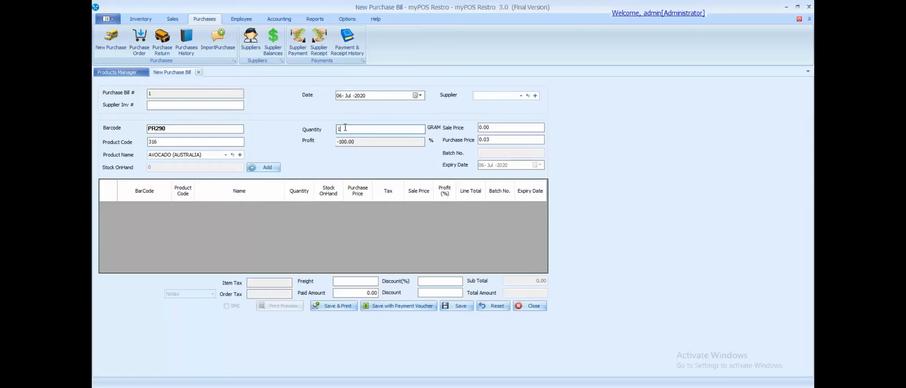
type("000")
left_click(268, 168)
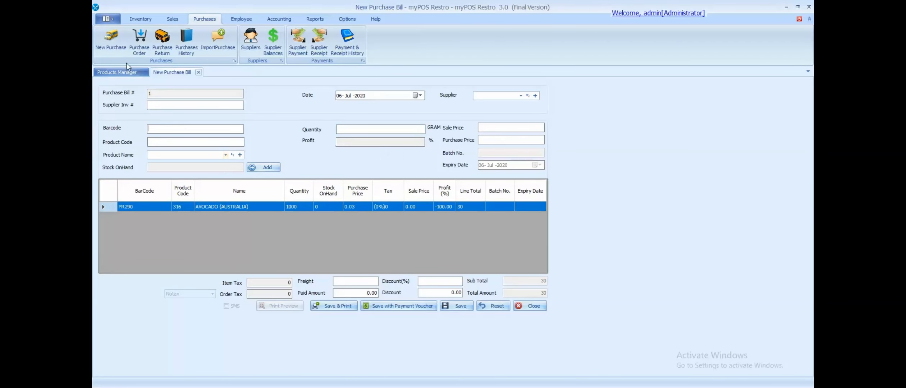
Look up ACAI POWDER in the products manager and load it into the purchase bill with product code 291
left_click(117, 71)
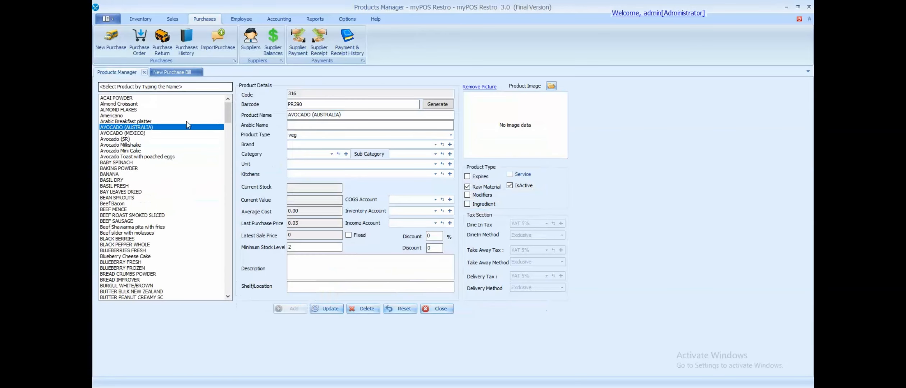
left_click(140, 104)
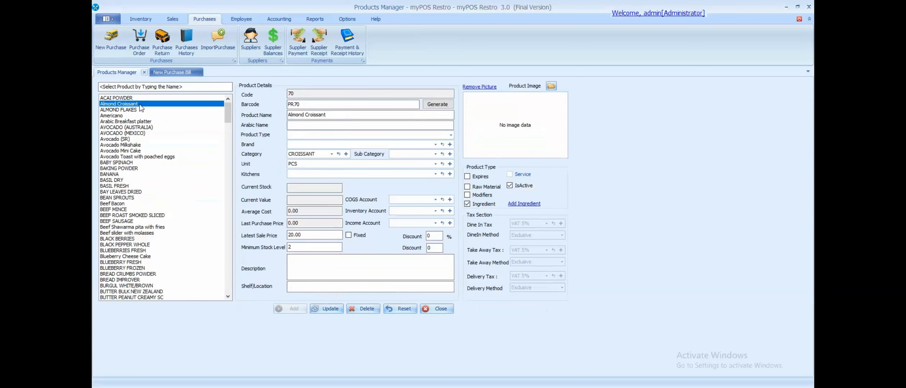
key("Up")
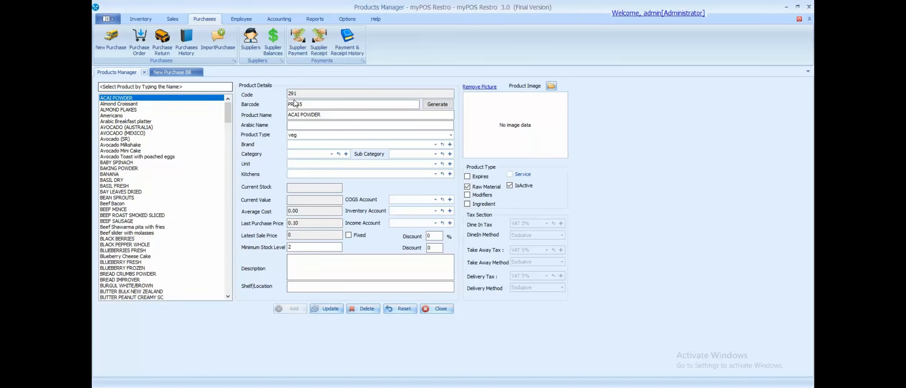
left_click(177, 72)
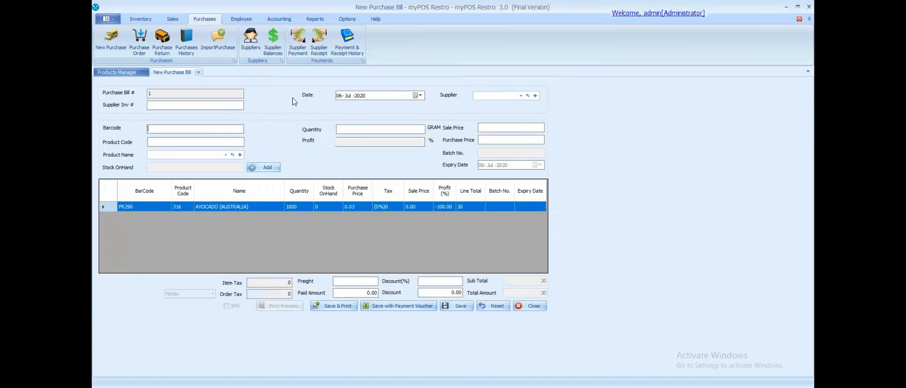
left_click(212, 142)
type("291")
key("Return")
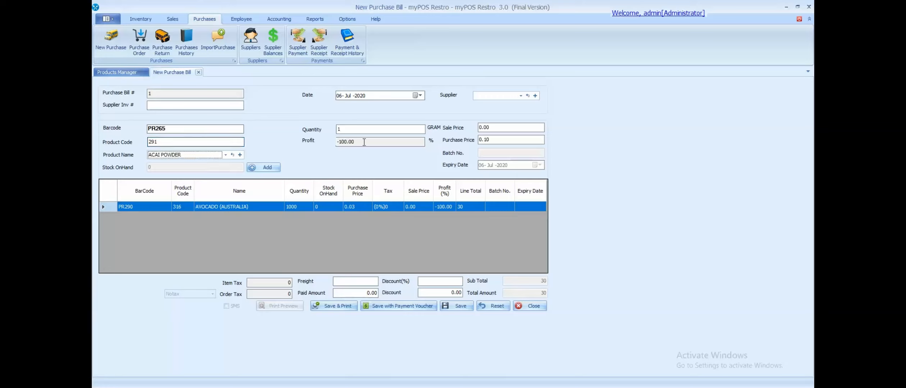
Set the acai powder's quantity to 500 grams and add it to the purchase bill
left_click(344, 129)
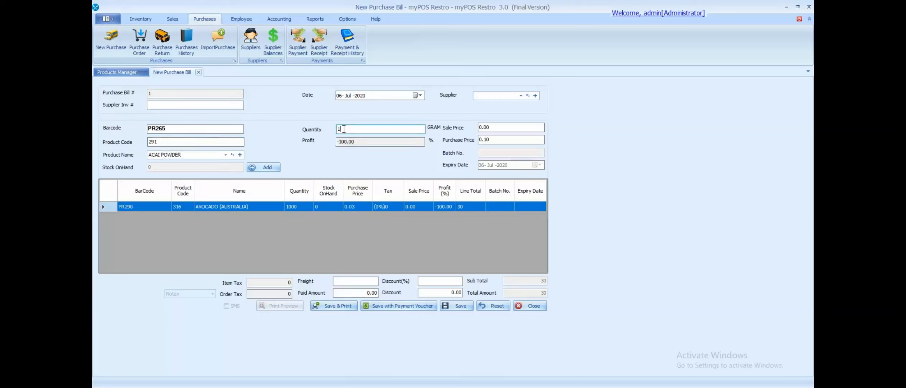
key("BackSpace")
type("500")
left_click(269, 169)
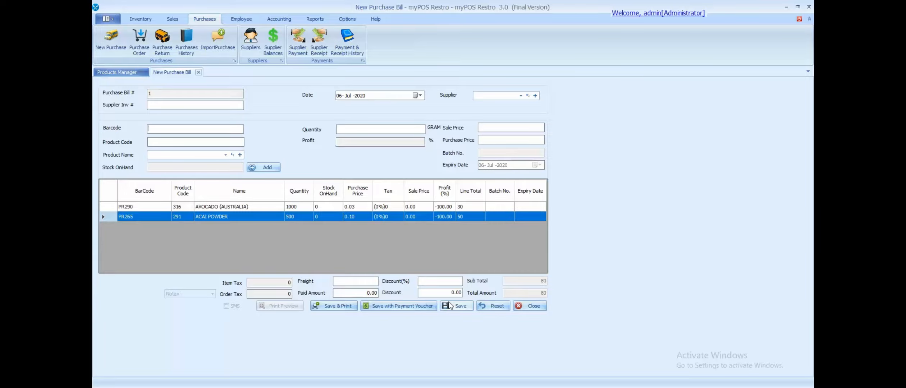
Create a supplier named "Supplier" for the purchase bill and save the bill
left_click(536, 96)
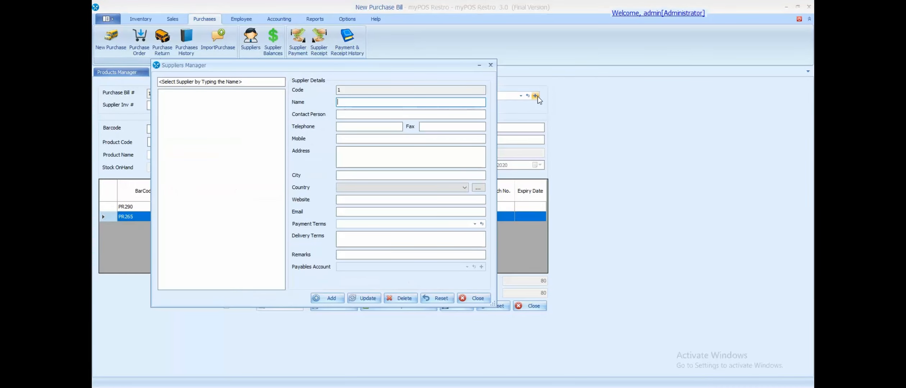
type("Supplier")
left_click(326, 297)
left_click(474, 297)
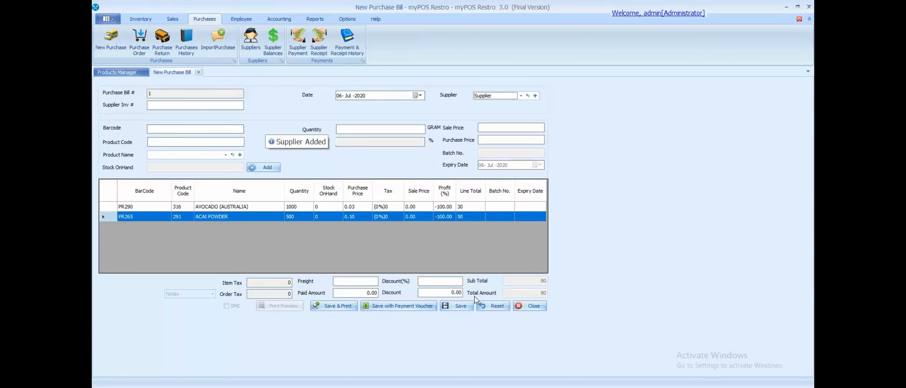
left_click(460, 307)
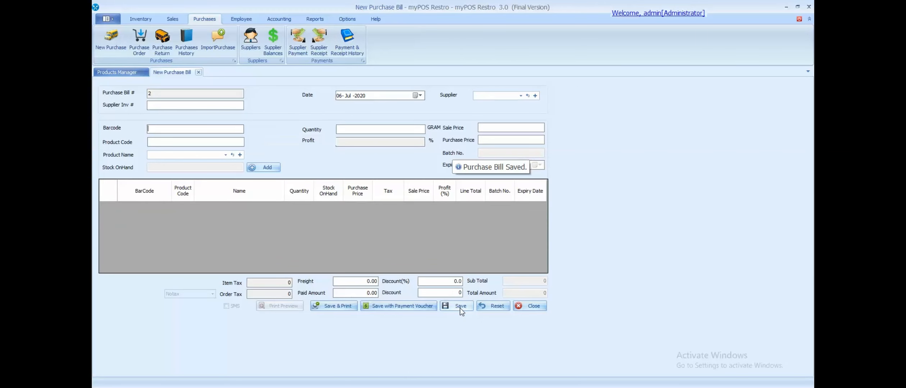
Check the current stock of ACAI POWDER in the products manager, set its unit to GRAMS and update the product
left_click(114, 72)
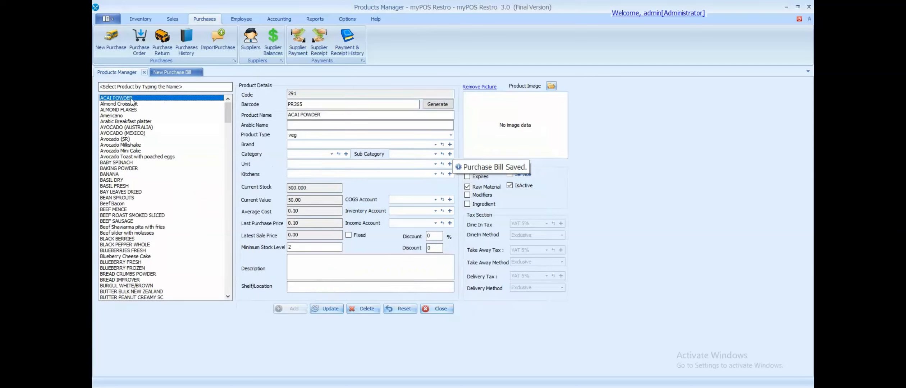
left_click(318, 188)
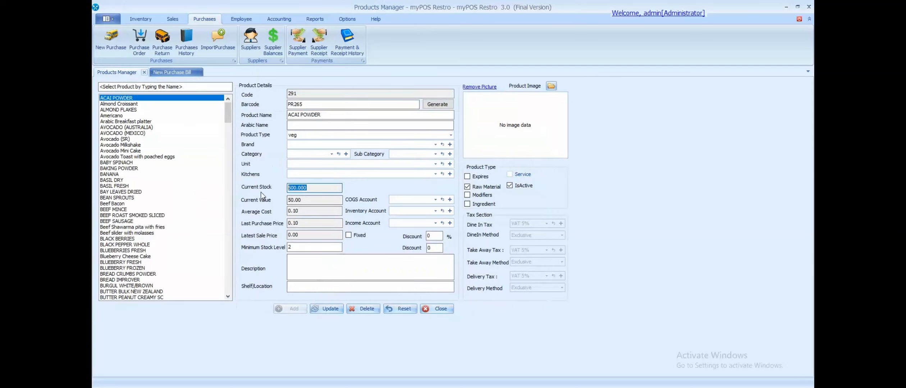
left_click(450, 164)
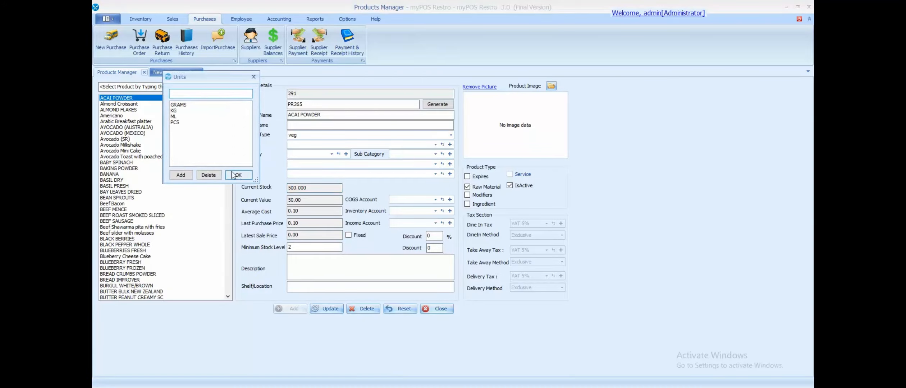
left_click(239, 175)
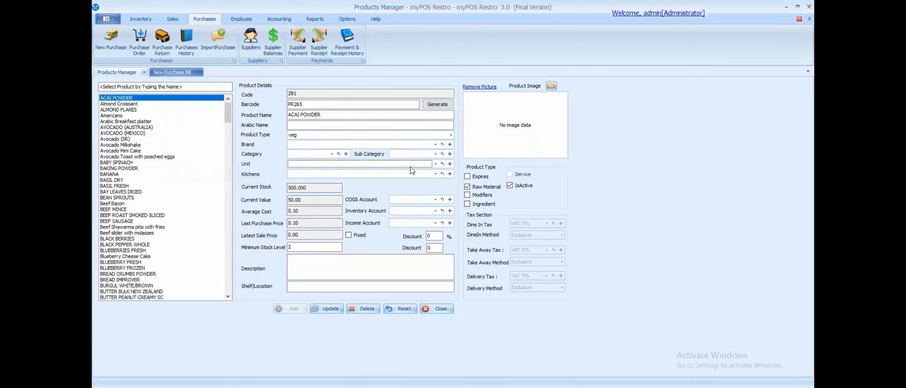
left_click(331, 310)
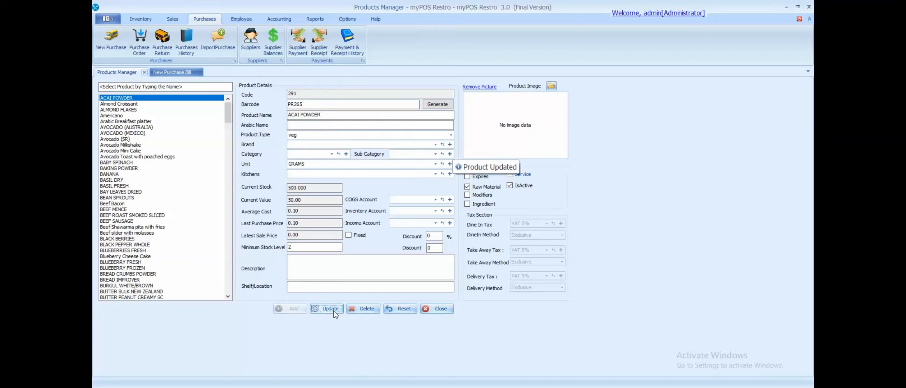
Set the unit of AVOCADO (AUSTRALIA) to GRAMS and update the product
left_click(134, 100)
key("Down")
key("Down")
key("Down")
key("Down")
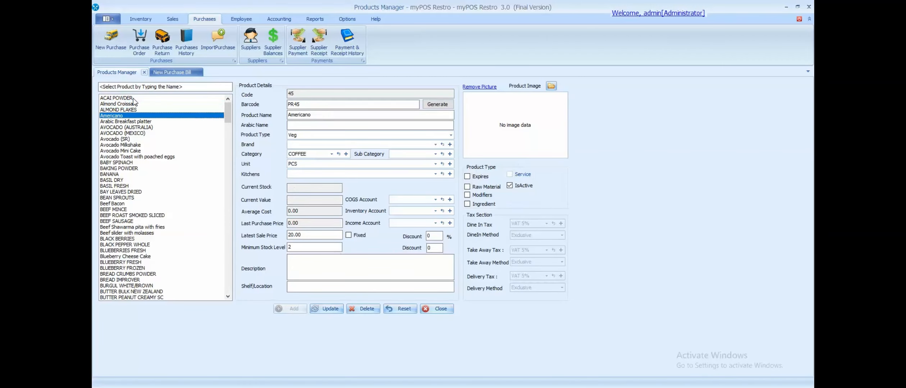
key("Down")
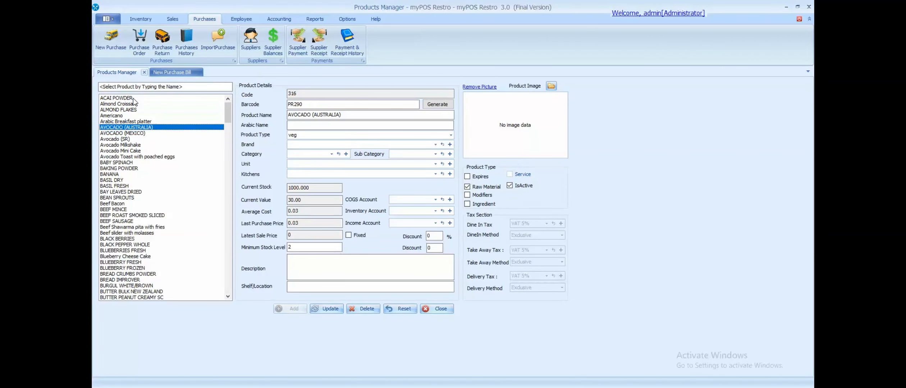
left_click(435, 163)
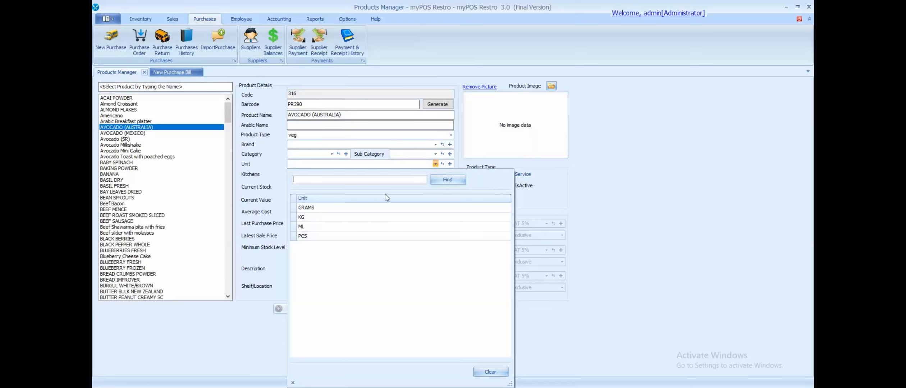
left_click(350, 207)
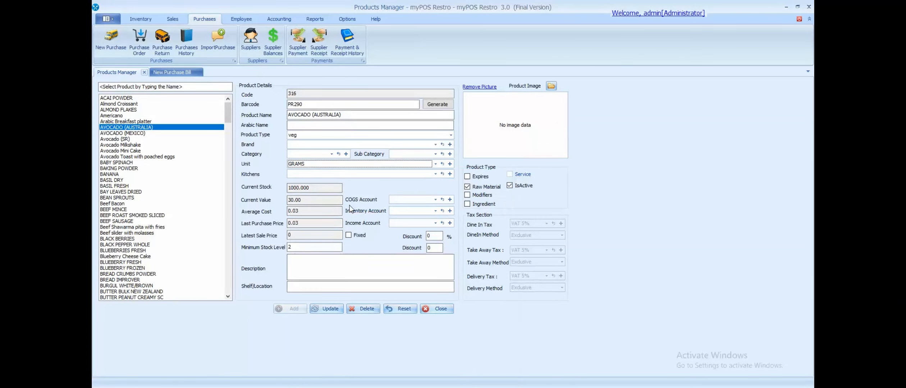
left_click(338, 309)
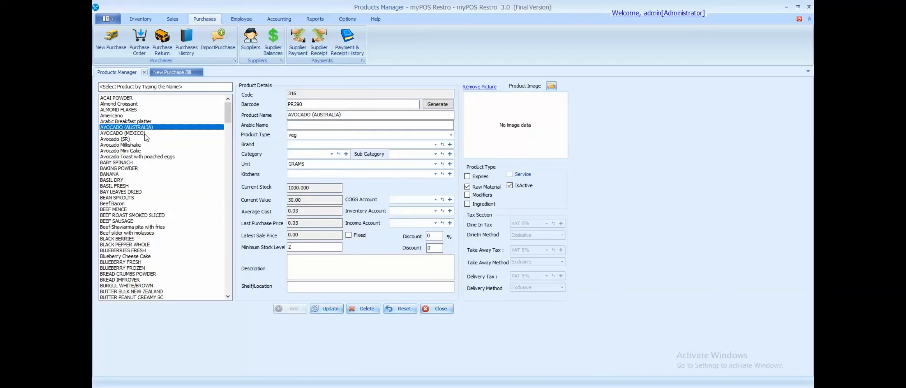
Select the Almond Croissant product and open its ingredient list for editing
left_click(144, 133)
left_click(142, 105)
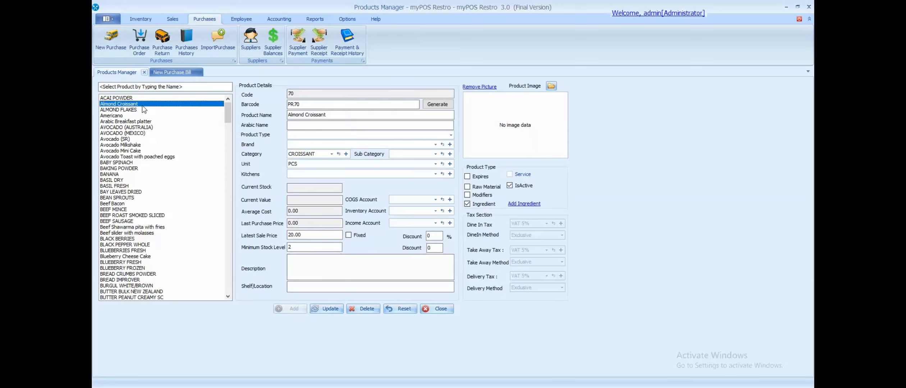
left_click(483, 204)
left_click(483, 204)
left_click(519, 204)
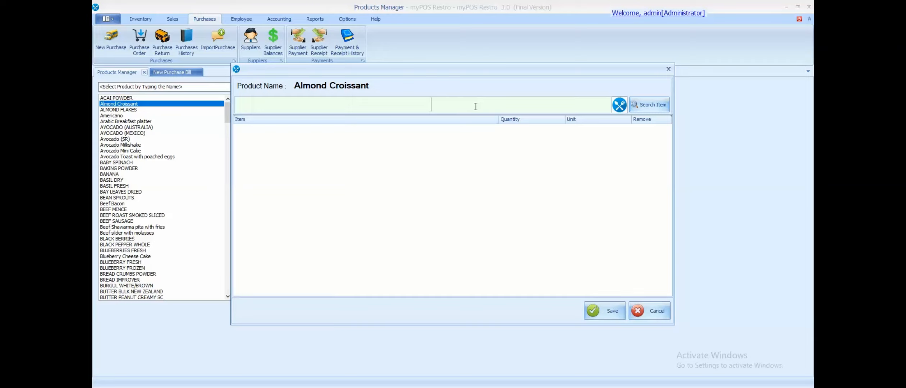
Find AVOCADO (AUSTRALIA), add it to the Almond Croissant's ingredients and set its quantity to 100 grams
left_click(647, 105)
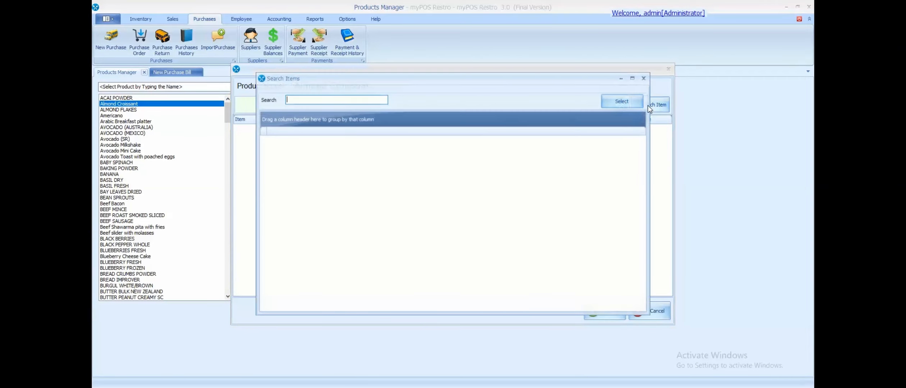
type("31")
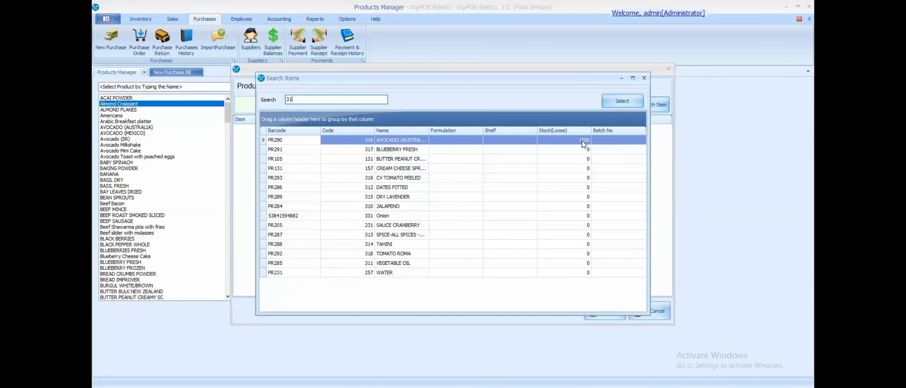
left_click(621, 102)
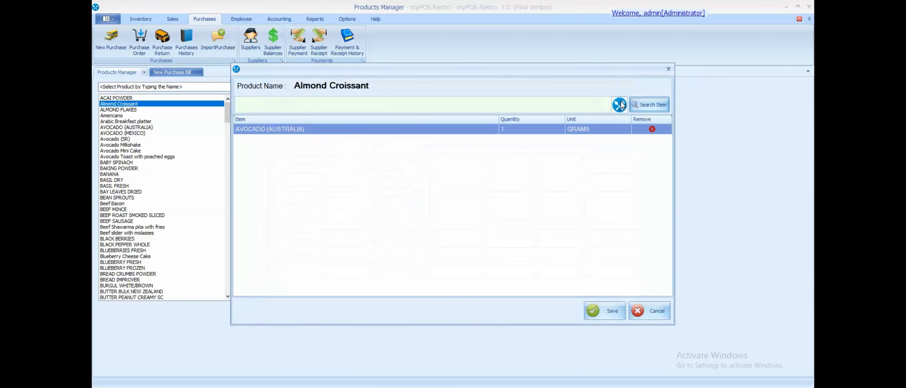
left_click(517, 129)
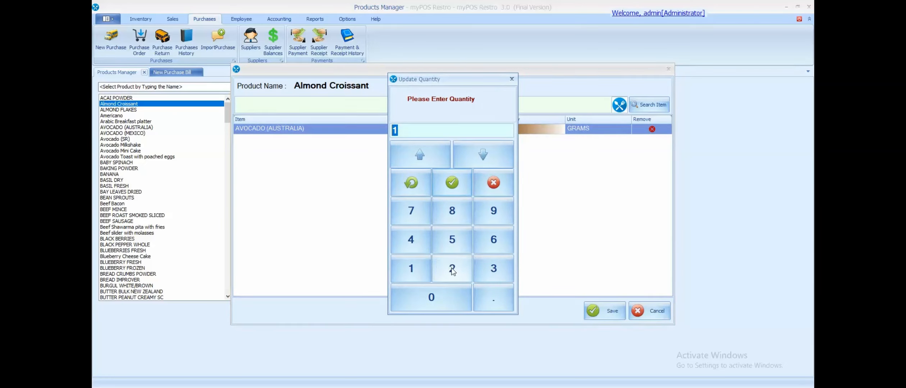
left_click(423, 270)
left_click(434, 297)
left_click(434, 297)
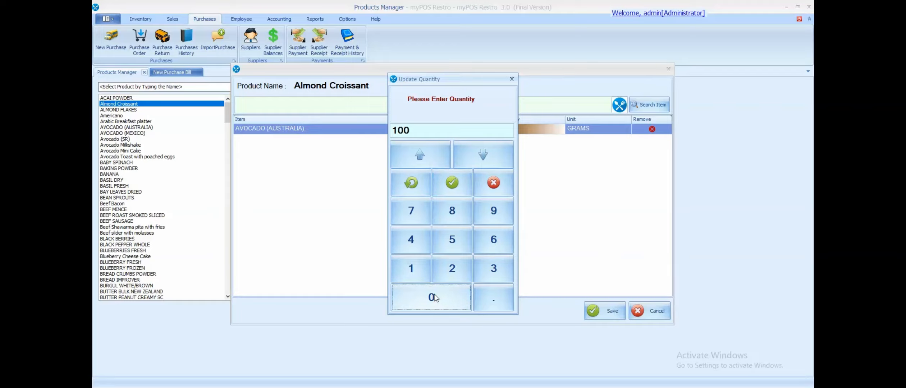
left_click(454, 186)
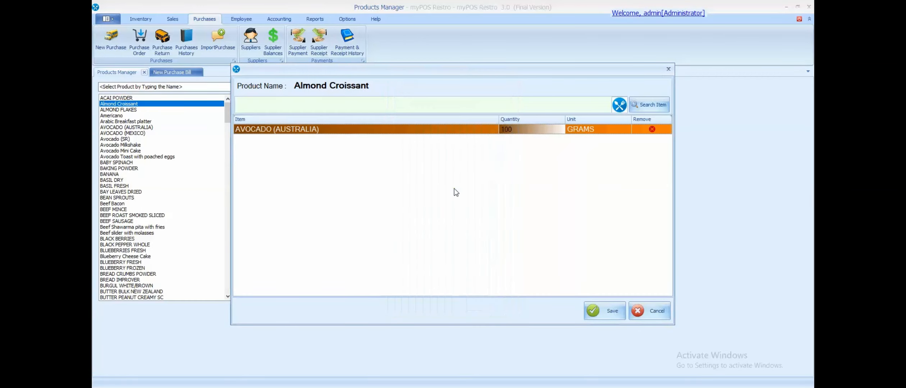
Add ACAI POWDER to the Almond Croissant's ingredients and set its quantity to 50 grams
left_click(651, 105)
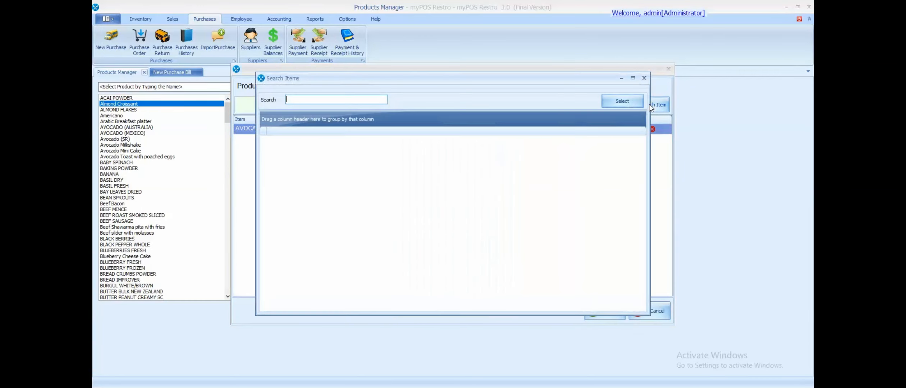
type("21")
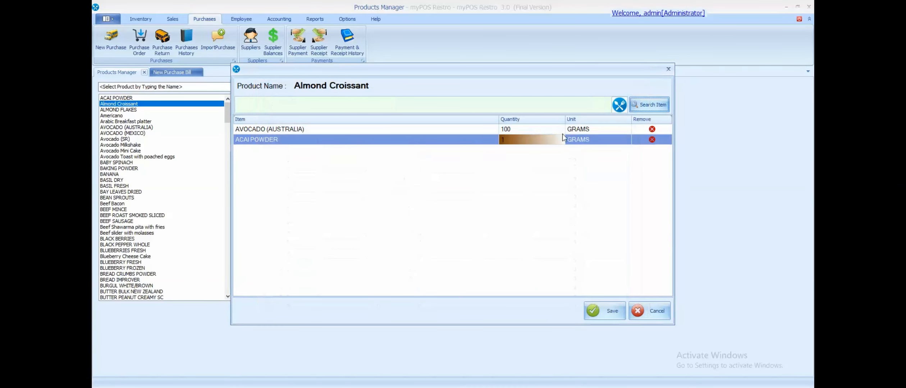
left_click(519, 140)
type("50")
left_click(411, 182)
left_click(452, 182)
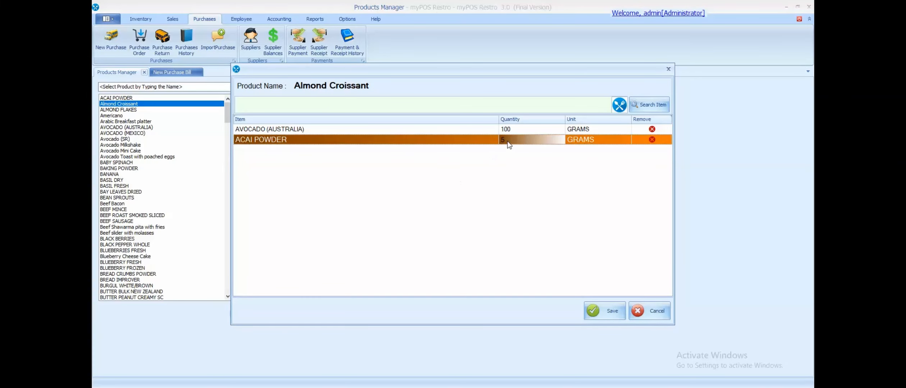
left_click(507, 140)
type("0")
left_click(452, 182)
Try to save the ingredient list and update the product, and reload the Almond Croissant to check it
left_click(607, 311)
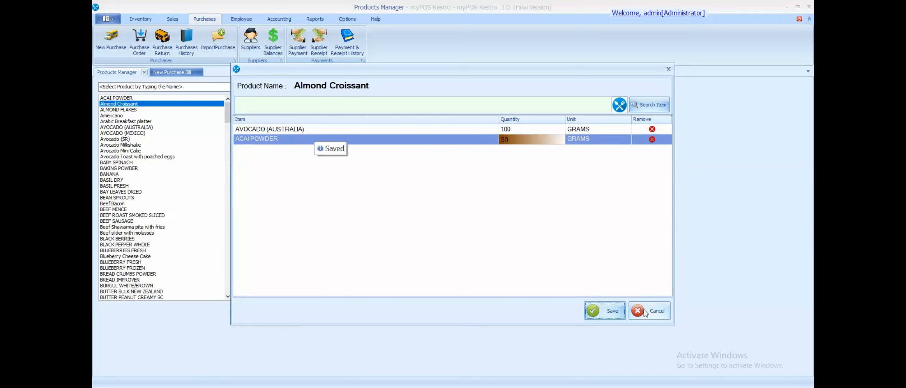
left_click(669, 69)
left_click(335, 308)
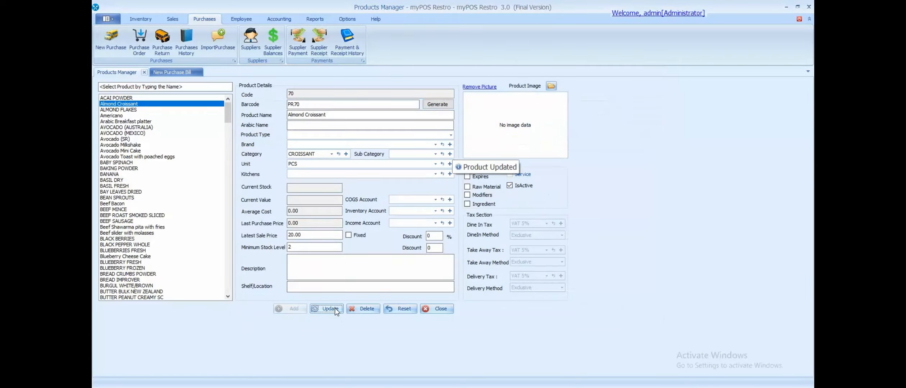
left_click(138, 104)
left_click(130, 99)
left_click(131, 104)
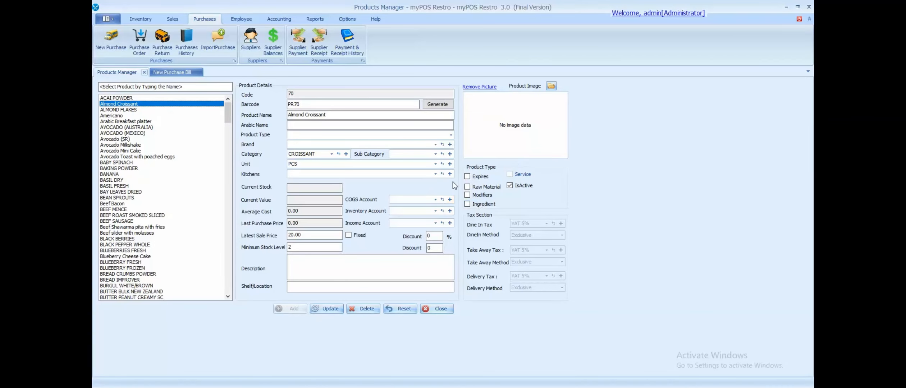
Enable the Ingredient product type for the Almond Croissant and add AVOCADO (AUSTRALIA) and ACAI POWDER to its ingredient list
left_click(481, 206)
left_click(521, 204)
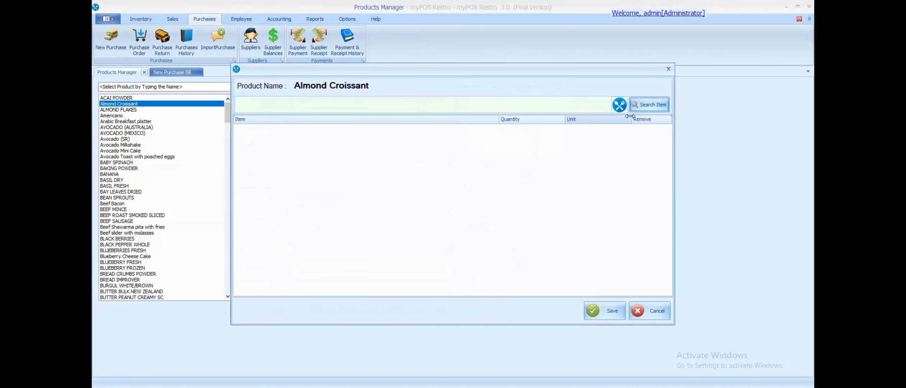
left_click(643, 104)
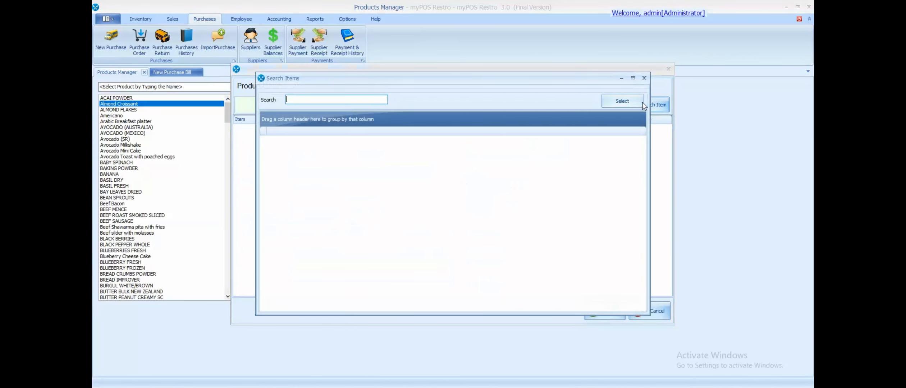
type("31")
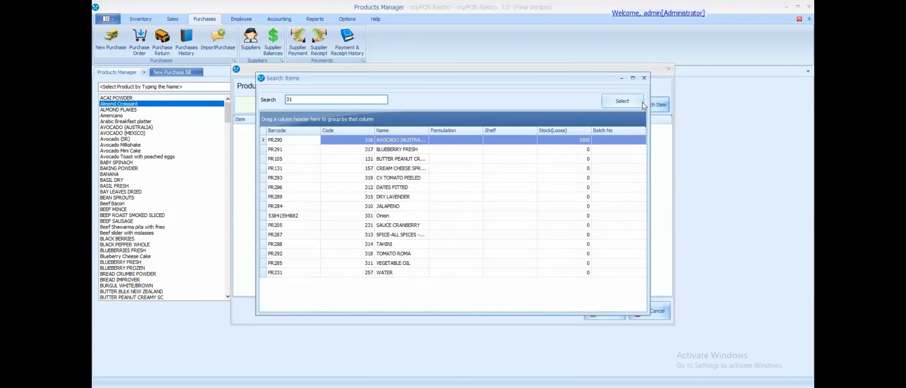
left_click(572, 140)
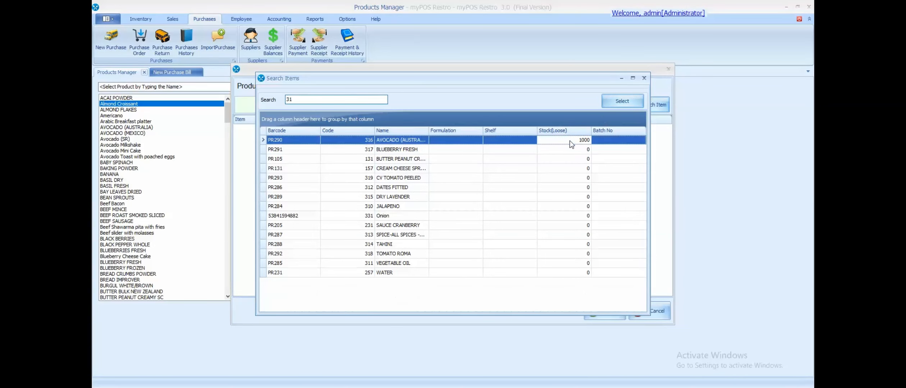
left_click(615, 106)
left_click(620, 105)
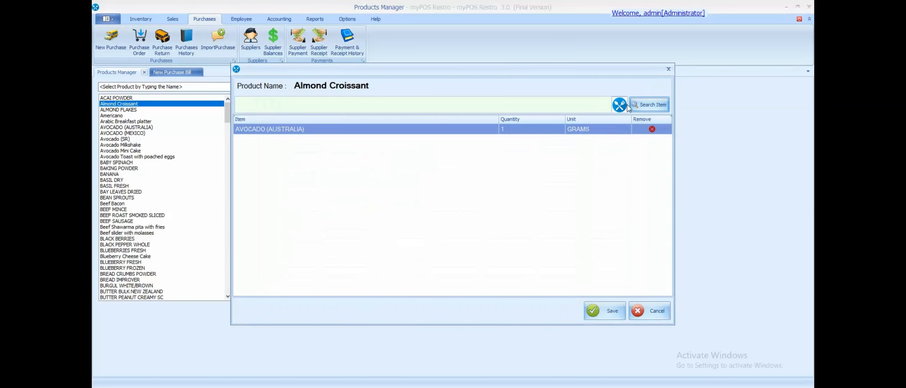
type("2")
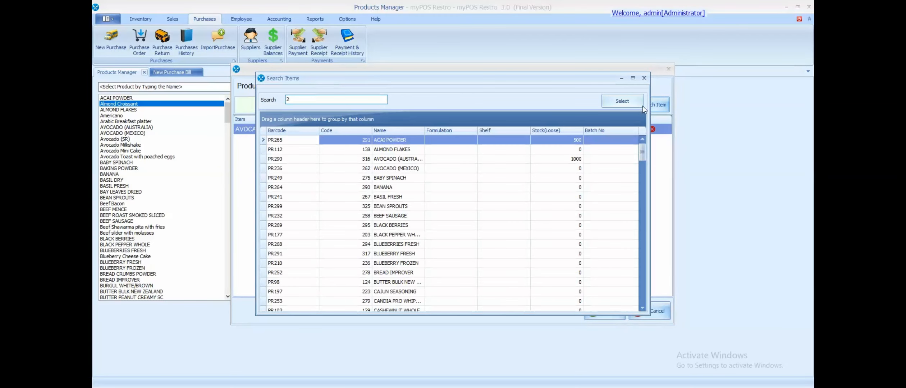
left_click(575, 140)
left_click(622, 101)
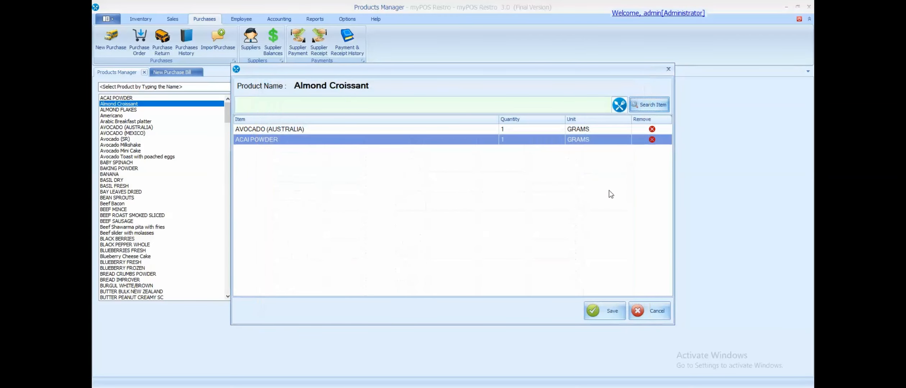
Set the ingredient quantities to 100 grams for AVOCADO (AUSTRALIA) and 50 grams for ACAI POWDER
double_click(532, 129)
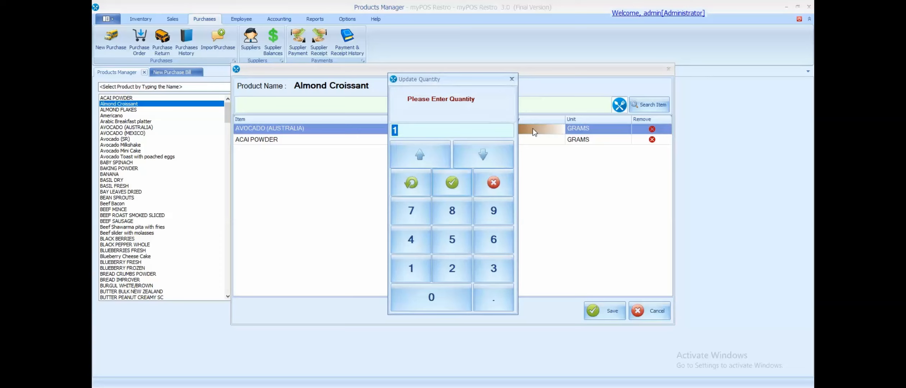
type("50")
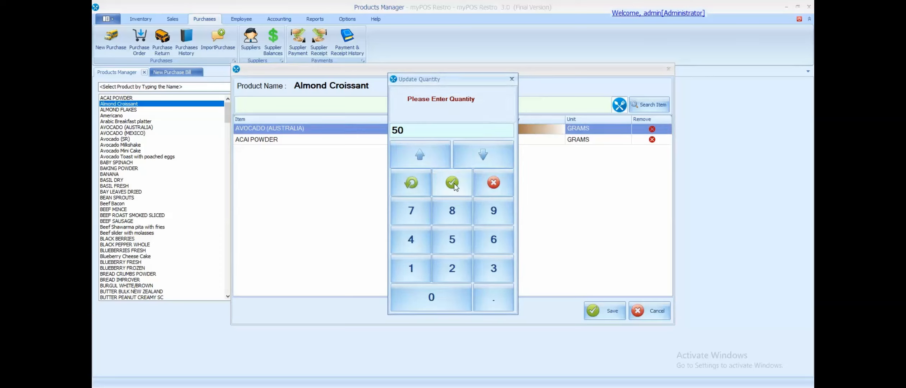
key("BackSpace")
key("BackSpace")
type("100")
left_click(453, 183)
left_click(513, 140)
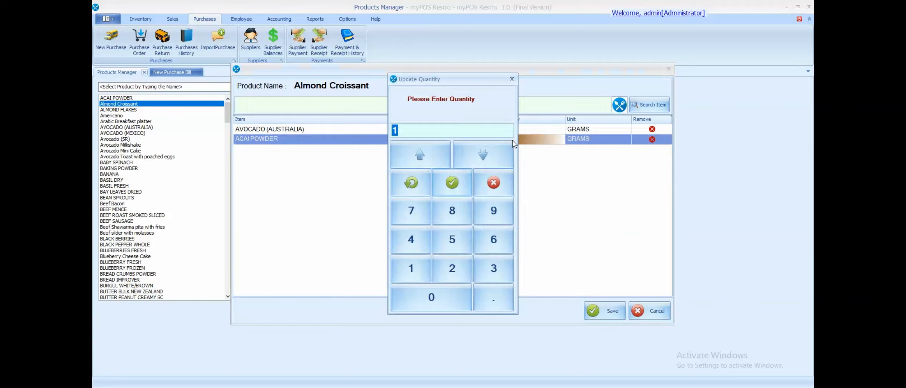
type("50")
key("Return")
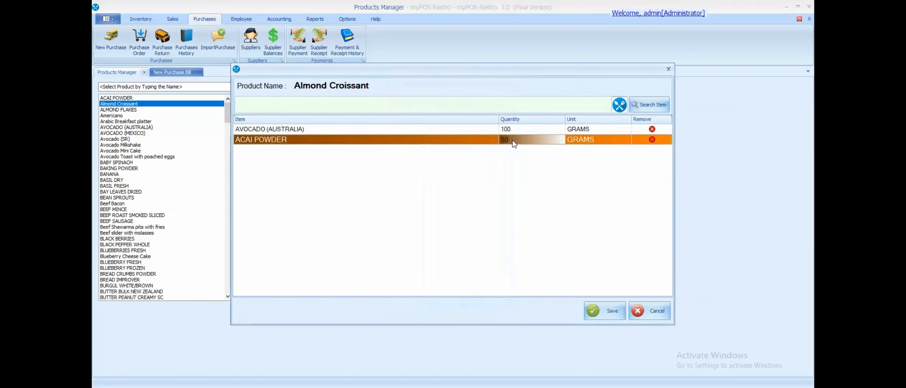
Save and close the ingredient list, and update the Almond Croissant product
left_click(608, 311)
left_click(649, 311)
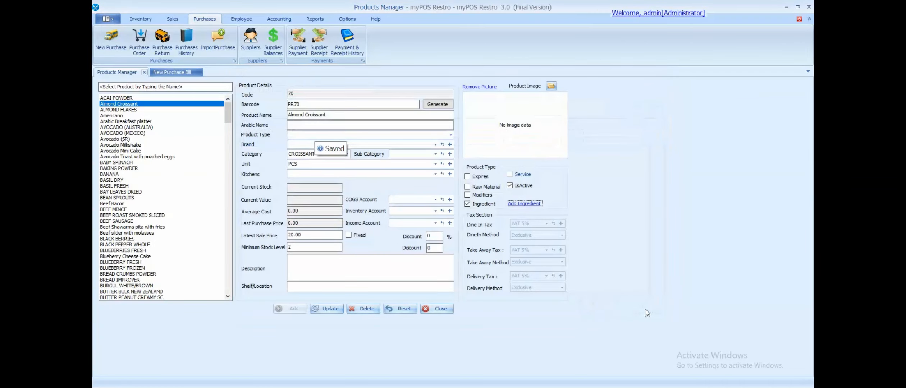
left_click(332, 310)
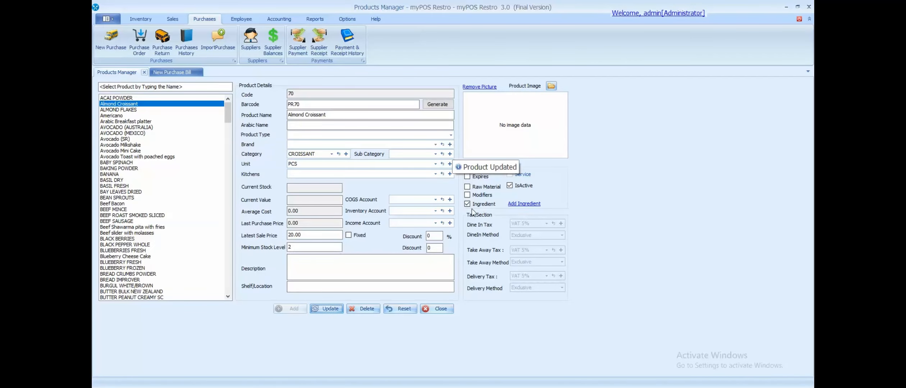
Reopen the Almond Croissant's ingredient list to check the saved items, and look at its latest sale price
left_click(512, 204)
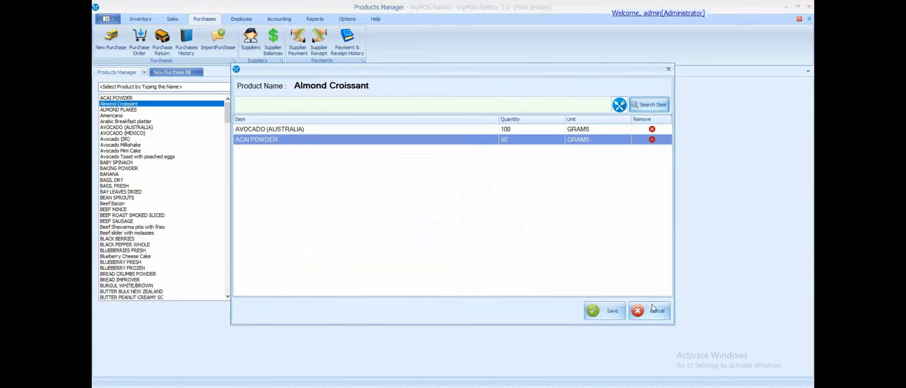
left_click(652, 306)
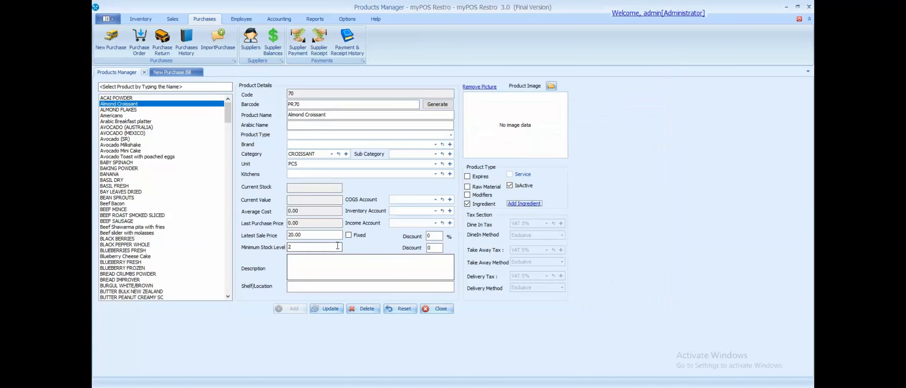
left_click(288, 236)
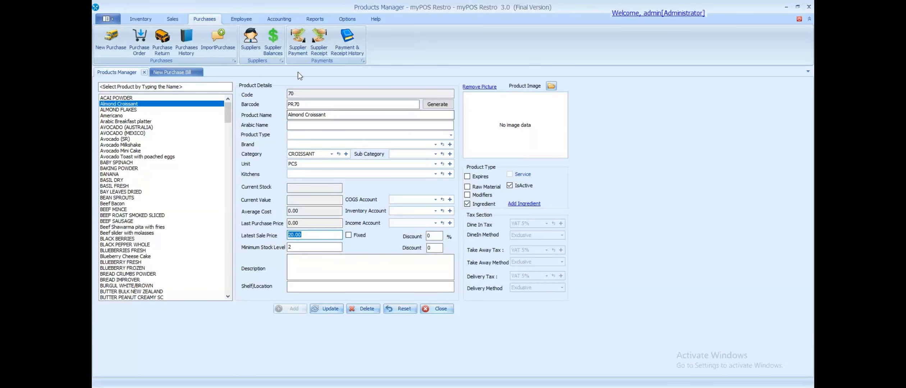
Start a new sale invoice and add the Almond Croissant by its item code 70
left_click(176, 21)
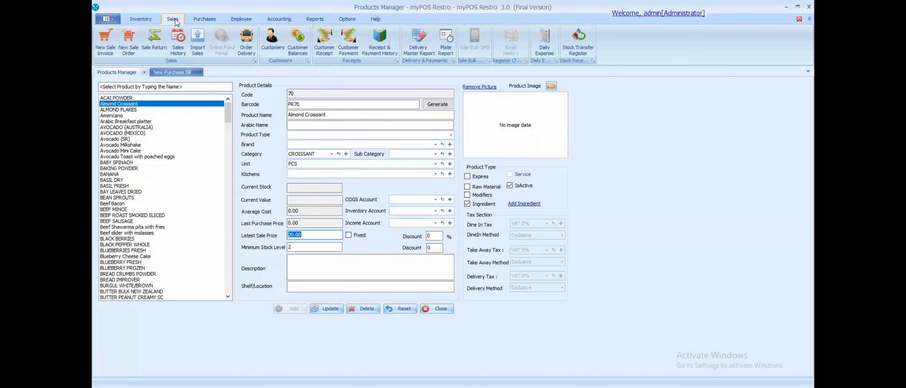
left_click(105, 41)
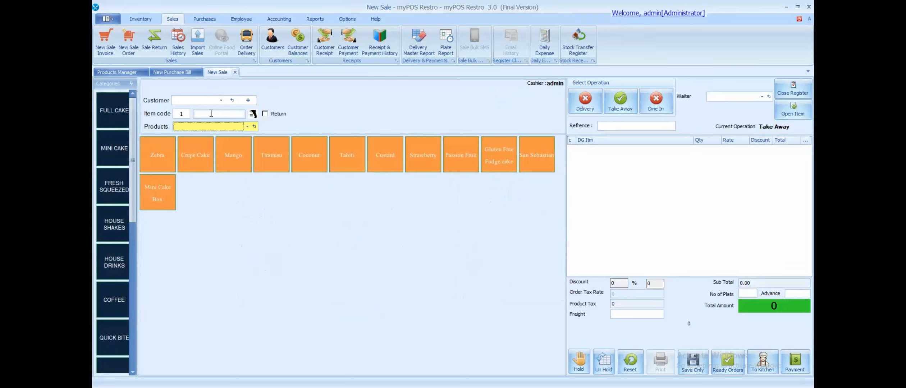
left_click(213, 114)
type("70")
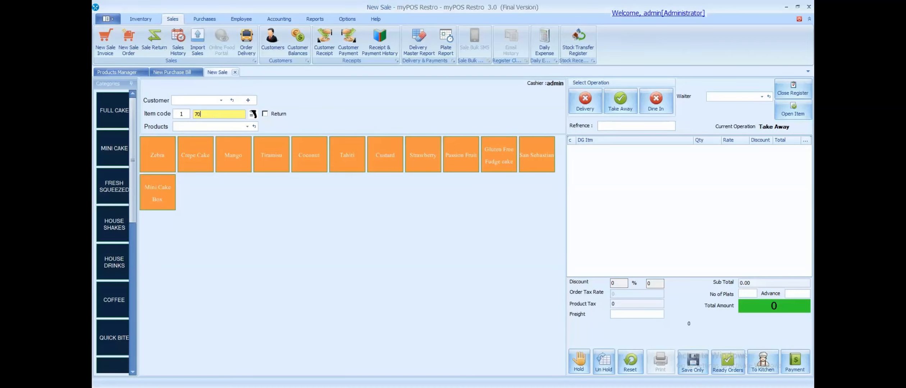
key("Return")
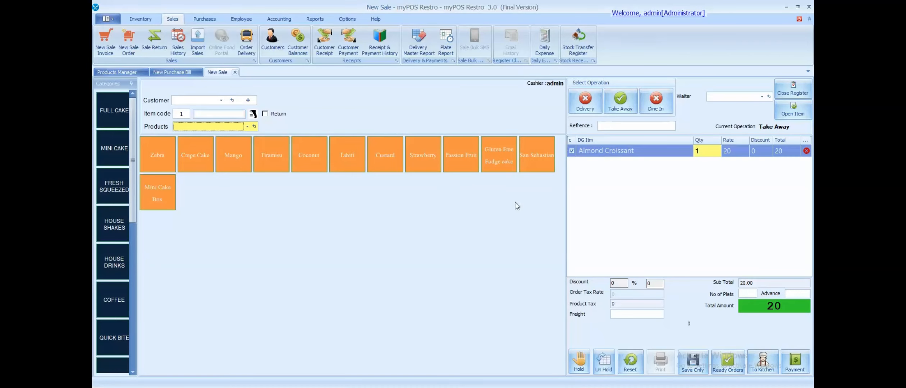
Set the Almond Croissant's quantity to 2 in the sale
left_click(707, 152)
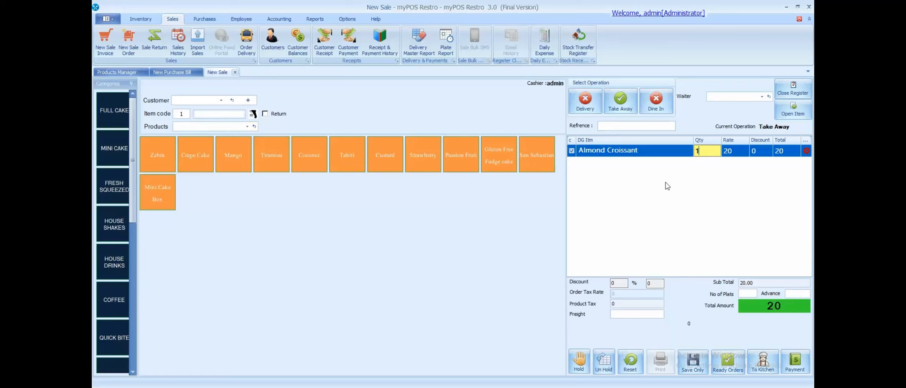
key("BackSpace")
type("2")
key("Return")
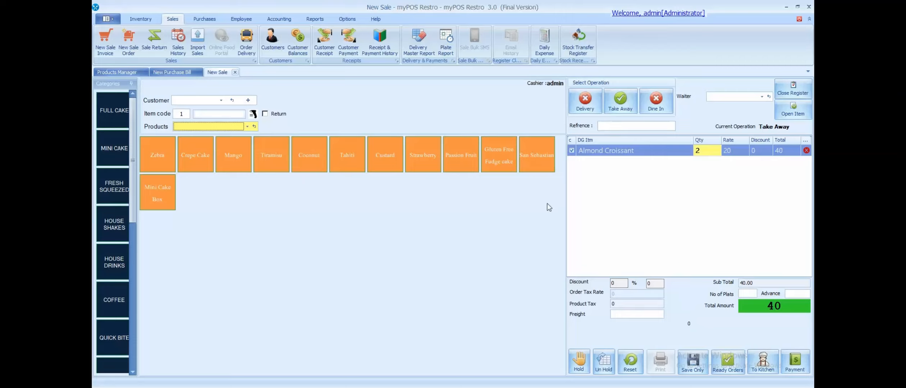
Take a cash payment of 50 for the Almond Croissant sale, save the sale, and close the payment summary
left_click(788, 367)
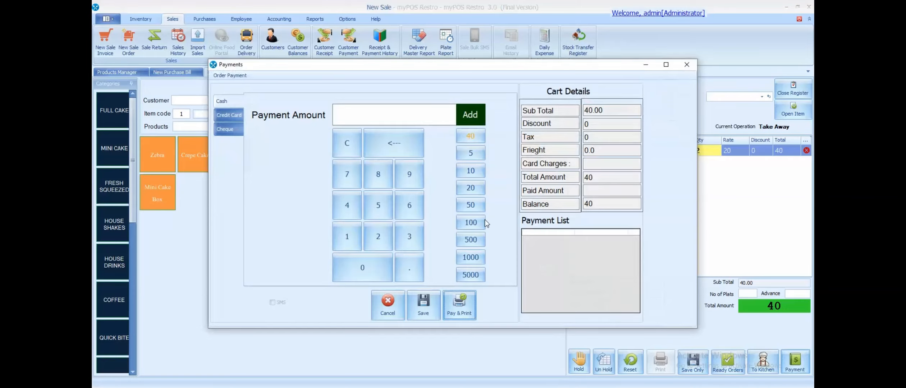
left_click(471, 205)
left_click(470, 114)
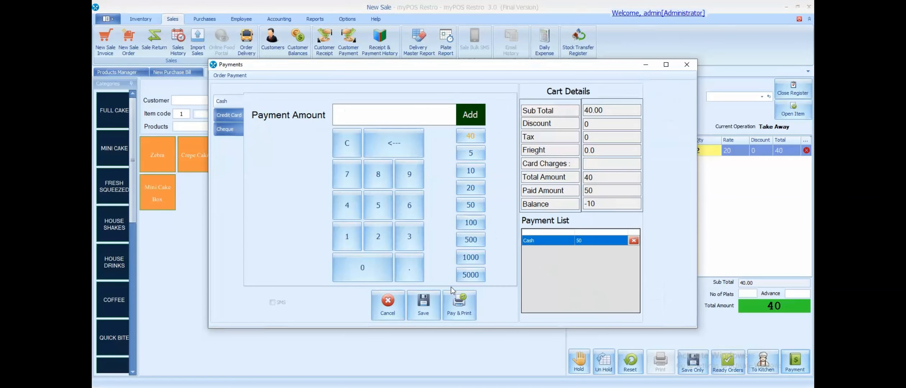
left_click(436, 308)
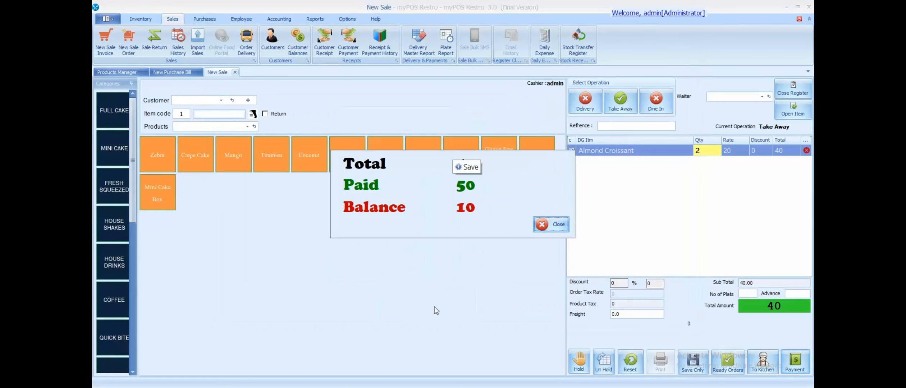
left_click(551, 225)
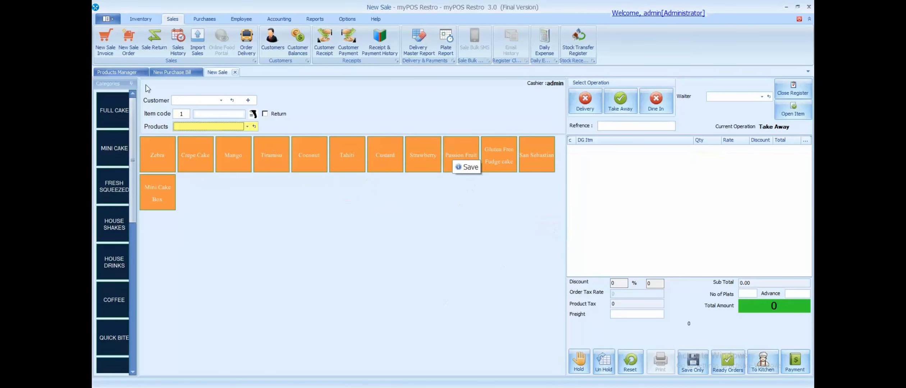
Check the current stock of Almond Croissant, ACAI POWDER and AVOCADO (AUSTRALIA) in the product records
left_click(117, 72)
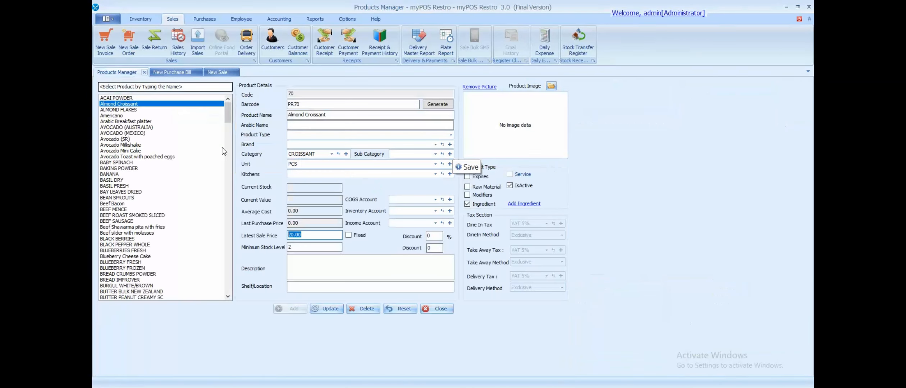
left_click(136, 104)
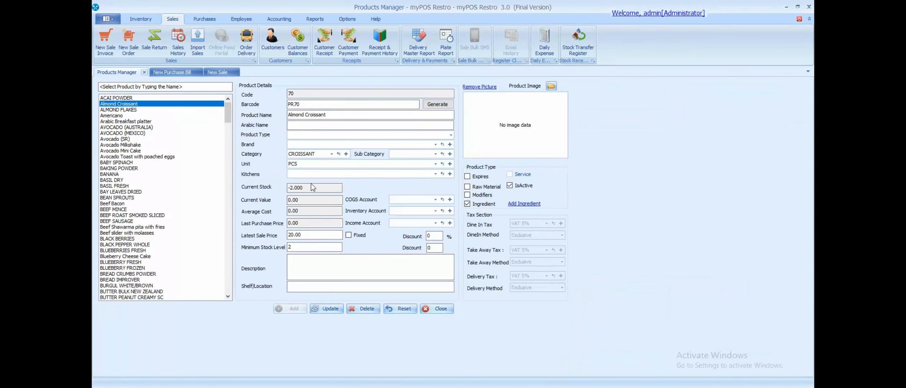
left_click_drag(316, 188, 273, 190)
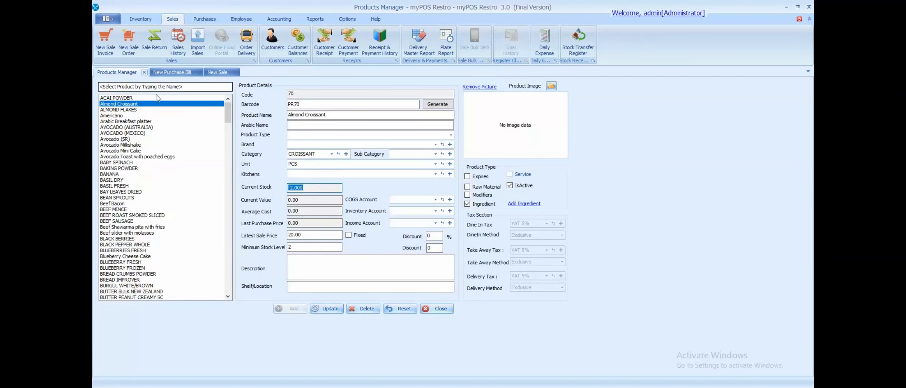
left_click(132, 98)
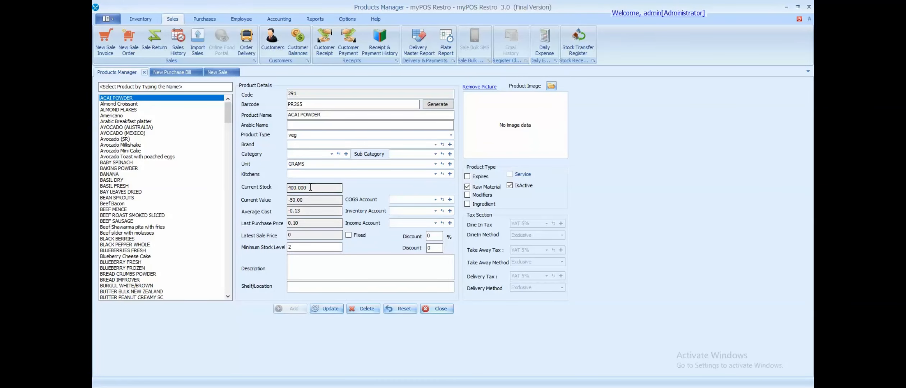
left_click_drag(311, 188, 278, 195)
left_click(145, 127)
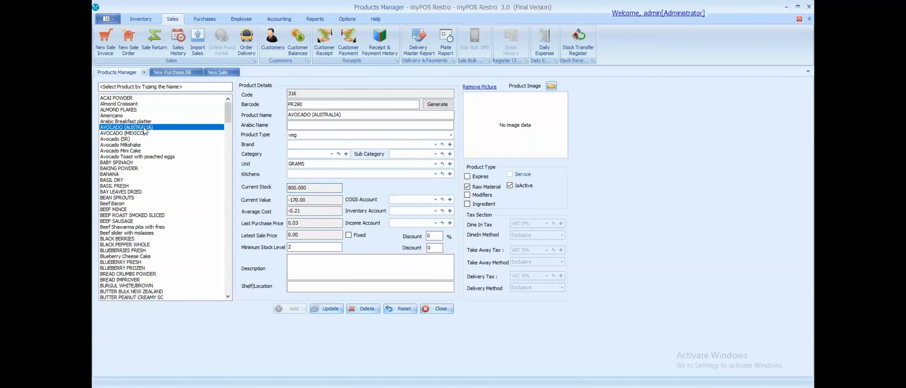
left_click(309, 188)
left_click_drag(309, 188, 264, 195)
Open the Inventory Movement report and review the purchase and sale entries for the avocado and acai powder
left_click(316, 21)
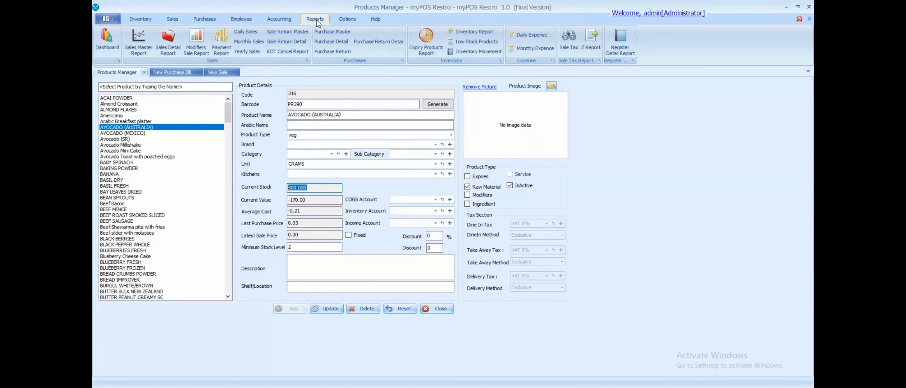
left_click(482, 54)
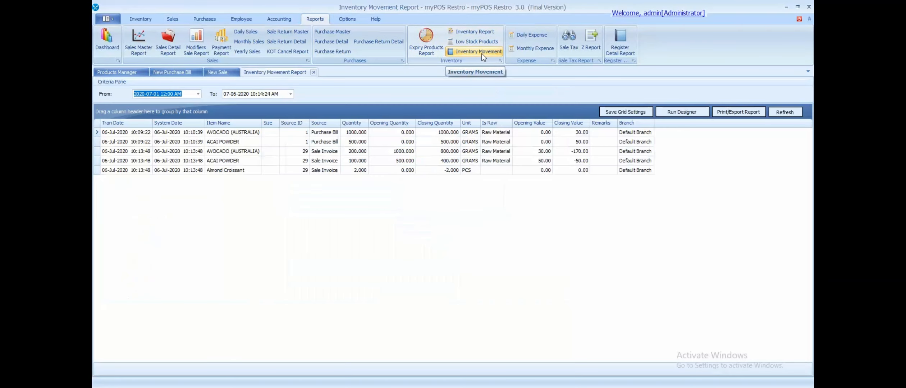
left_click(380, 134)
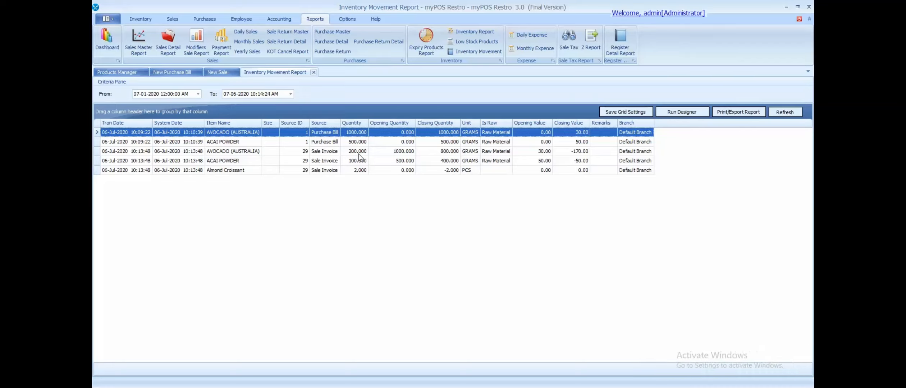
left_click(456, 153)
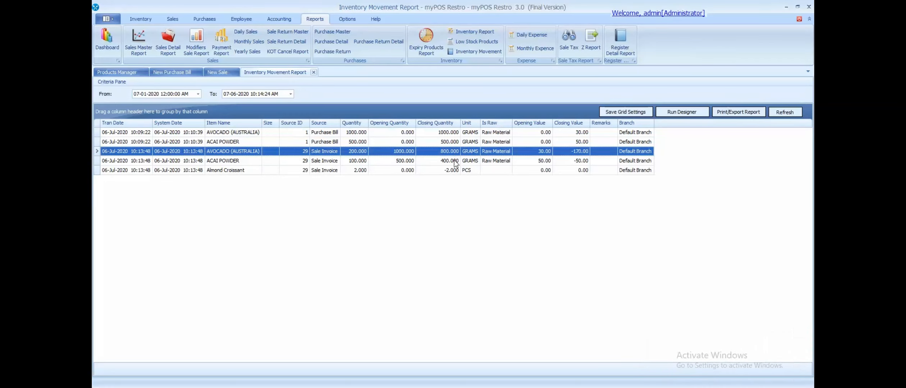
left_click(455, 163)
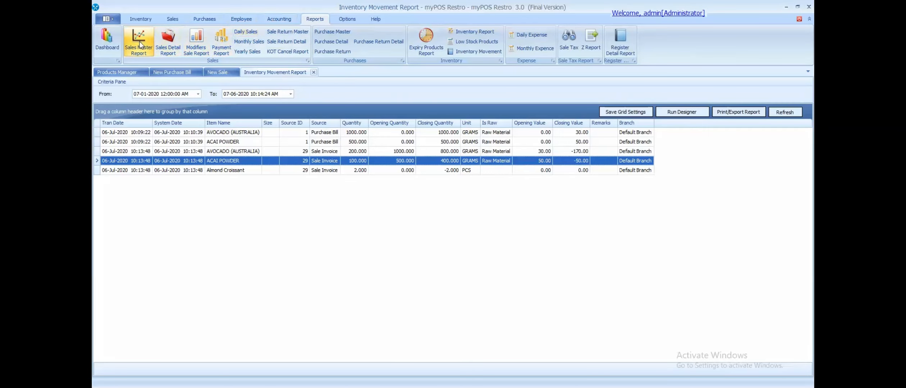
Review the profit of the Almond Croissant sale in the Sales Detail and Sales Master reports
left_click(167, 44)
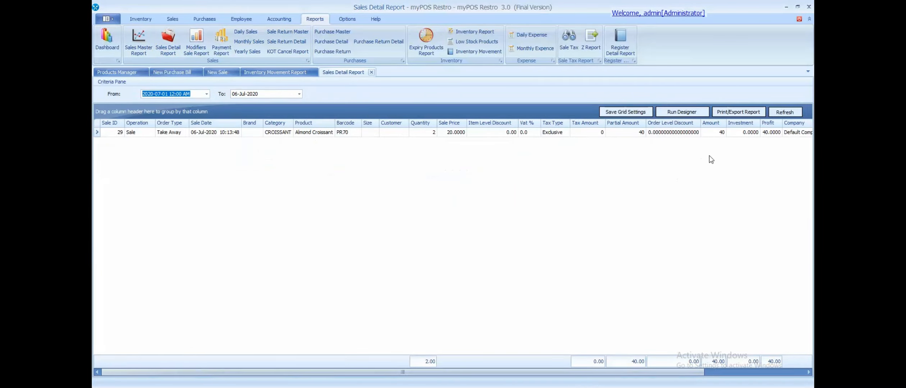
left_click(775, 134)
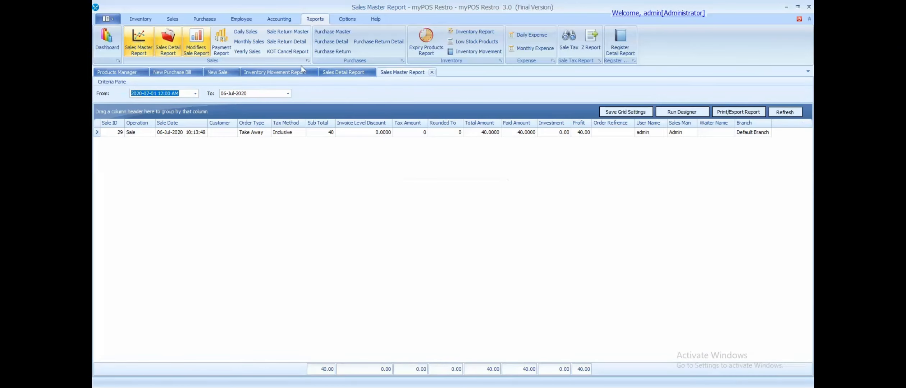
left_click(583, 135)
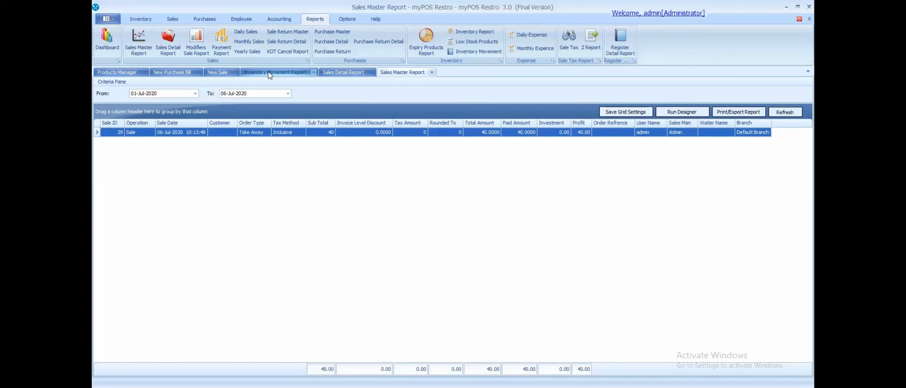
Return to the product records and compare the average cost of AVOCADO (AUSTRALIA), ACAI POWDER and Almond Croissant
left_click(157, 76)
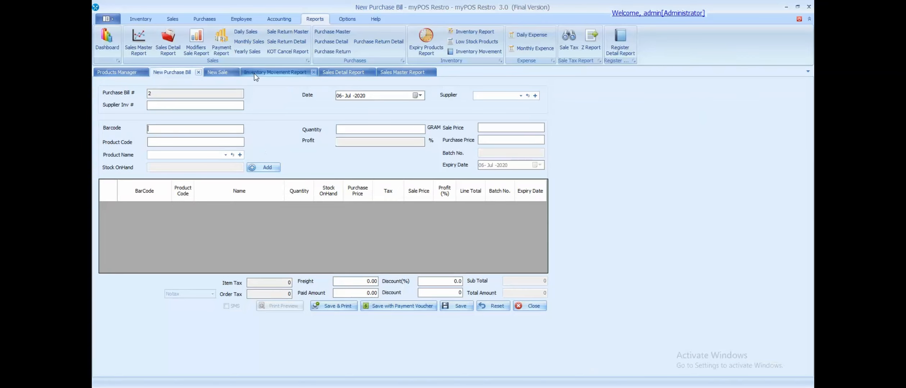
left_click(119, 73)
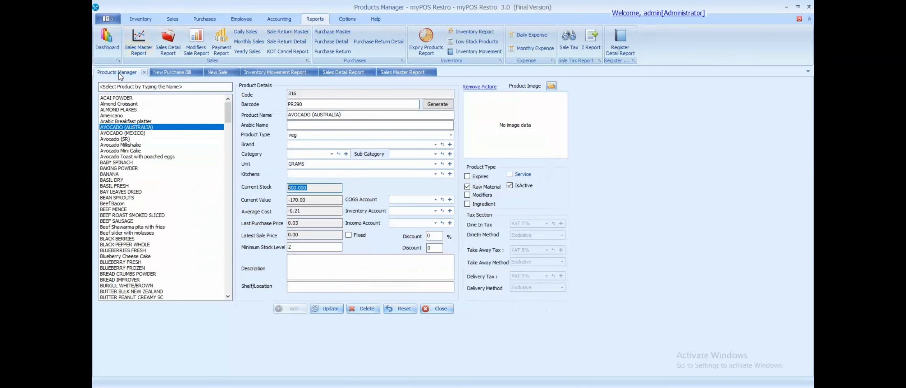
left_click(126, 129)
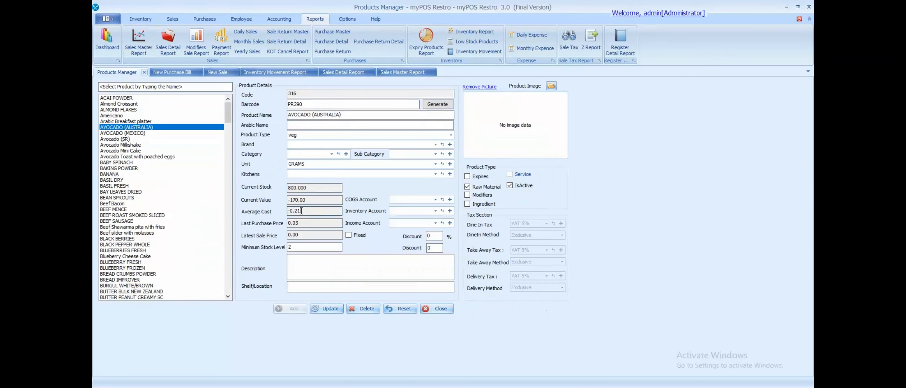
left_click_drag(302, 211, 292, 212)
left_click(138, 105)
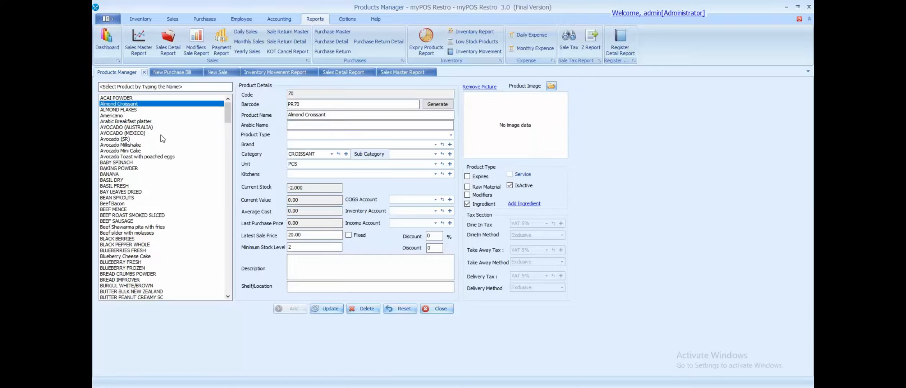
left_click(128, 99)
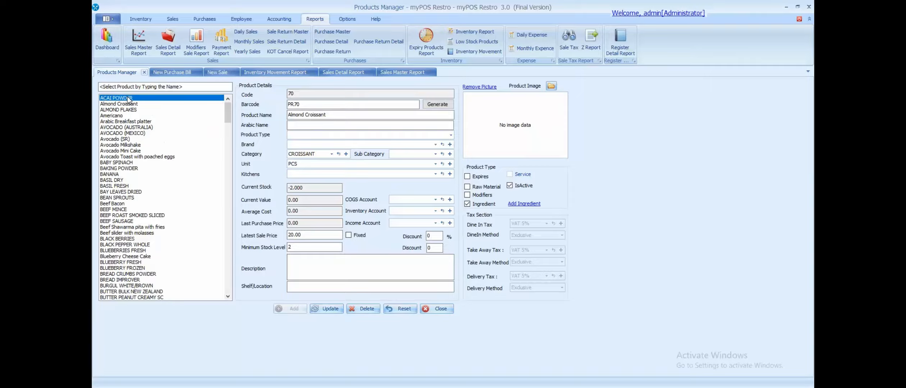
double_click(291, 212)
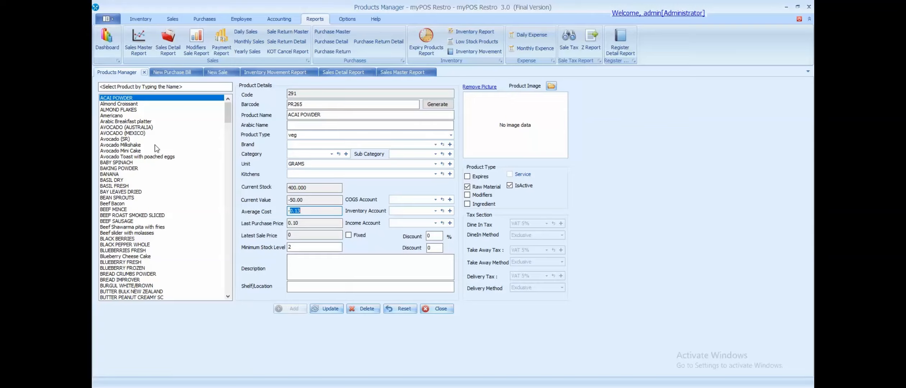
left_click(152, 127)
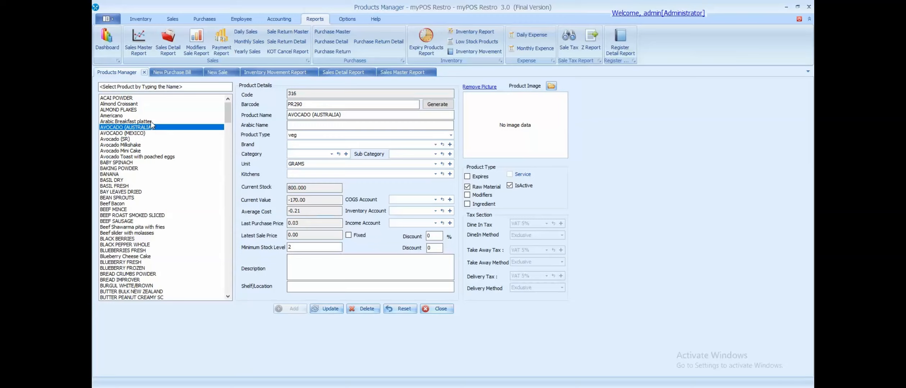
left_click(144, 103)
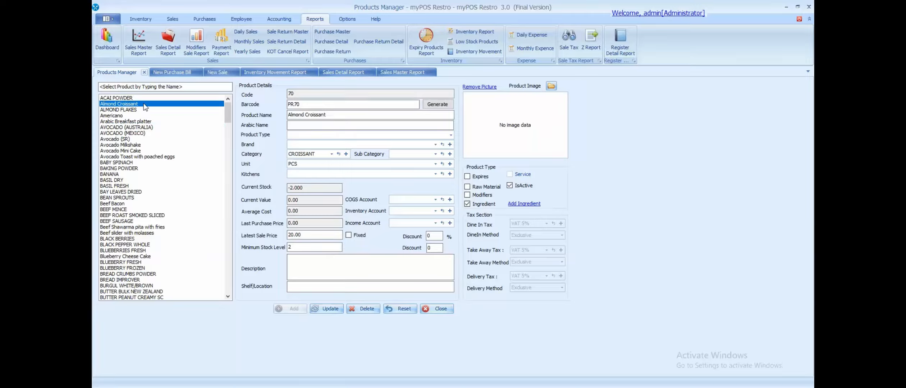